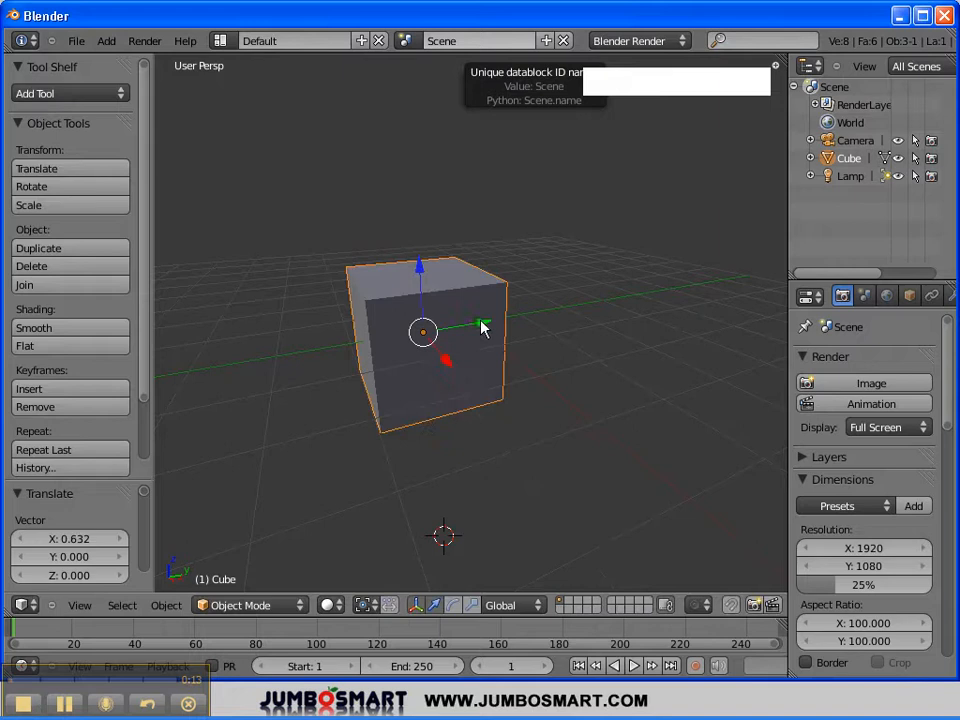
Rotate the cube freehand around different axes with the rotate manipulator, making the last turn about -0.777
{"action": "left_click", "coordinate": [454, 606]}
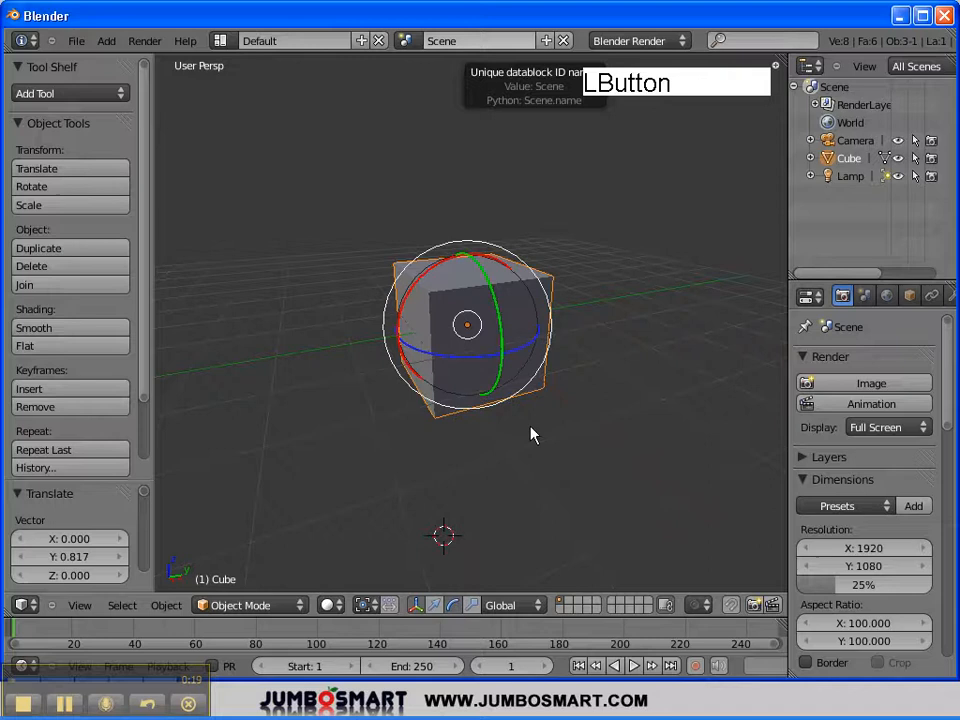
{"action": "left_click_drag", "start_coordinate": [530, 350], "coordinate": [395, 350]}
{"action": "left_click_drag", "start_coordinate": [498, 314], "coordinate": [499, 326]}
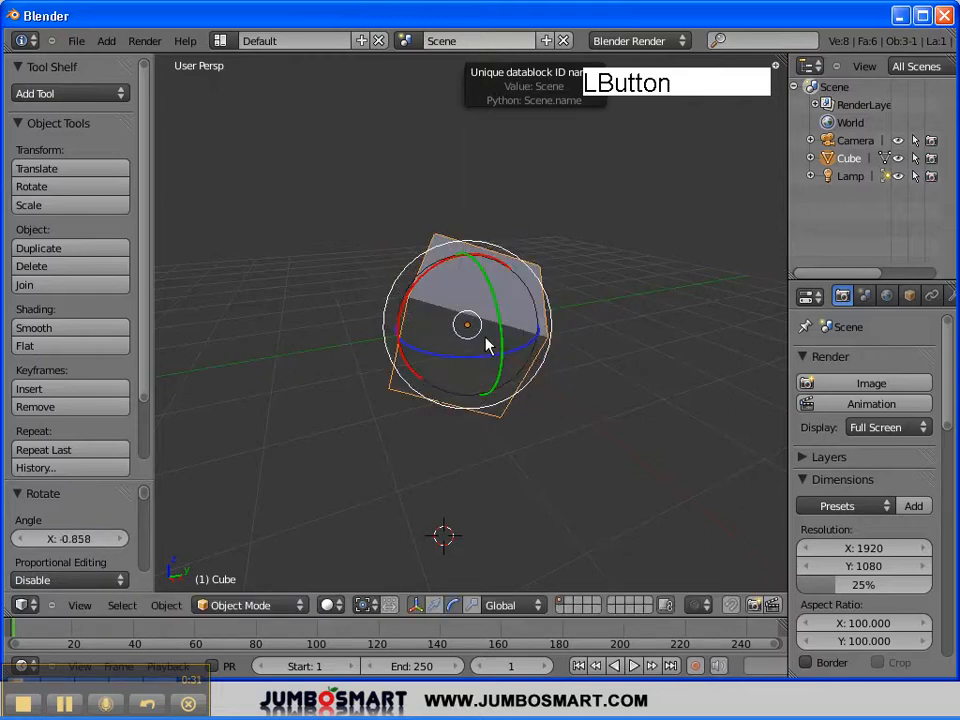
{"action": "left_click_drag", "start_coordinate": [471, 364], "coordinate": [502, 427]}
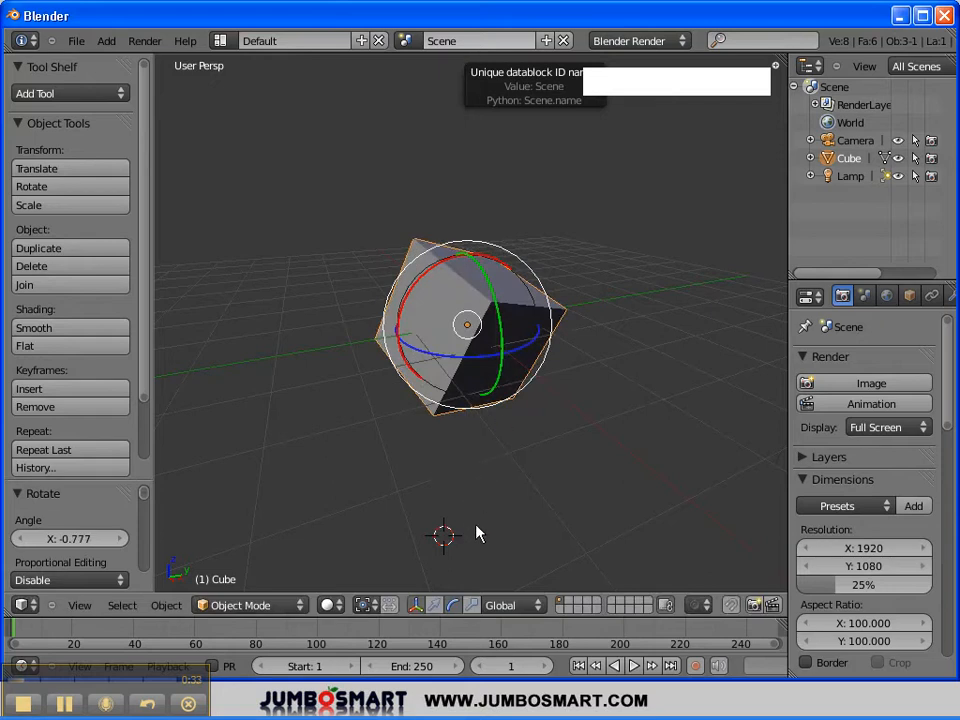
Scale the cube with the scale manipulator, finishing with a factor of about 0.757, and move it about -0.160 along the global X axis
{"action": "left_click", "coordinate": [473, 606]}
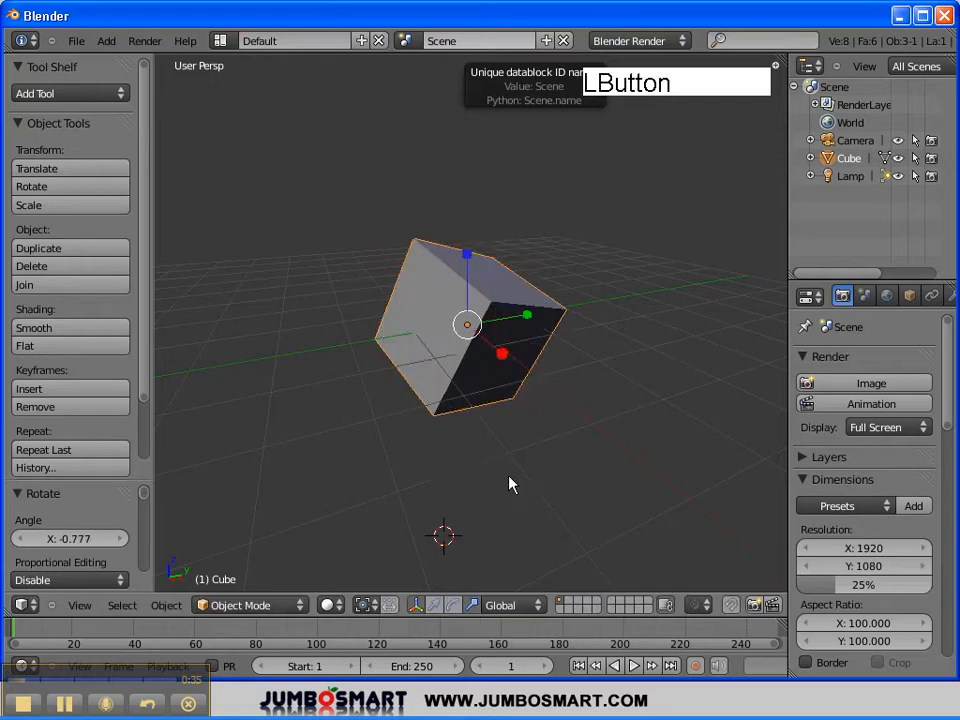
{"action": "left_click_drag", "start_coordinate": [529, 317], "coordinate": [606, 298]}
{"action": "left_click_drag", "start_coordinate": [503, 360], "coordinate": [468, 265]}
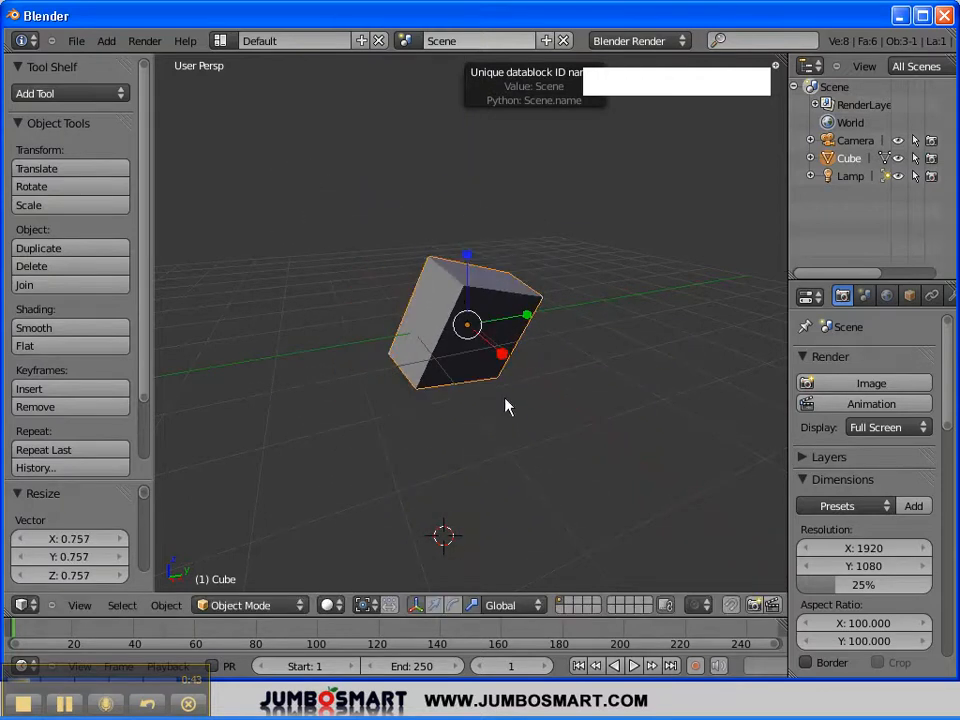
{"action": "left_click", "coordinate": [436, 606]}
{"action": "left_click_drag", "start_coordinate": [506, 353], "coordinate": [480, 344]}
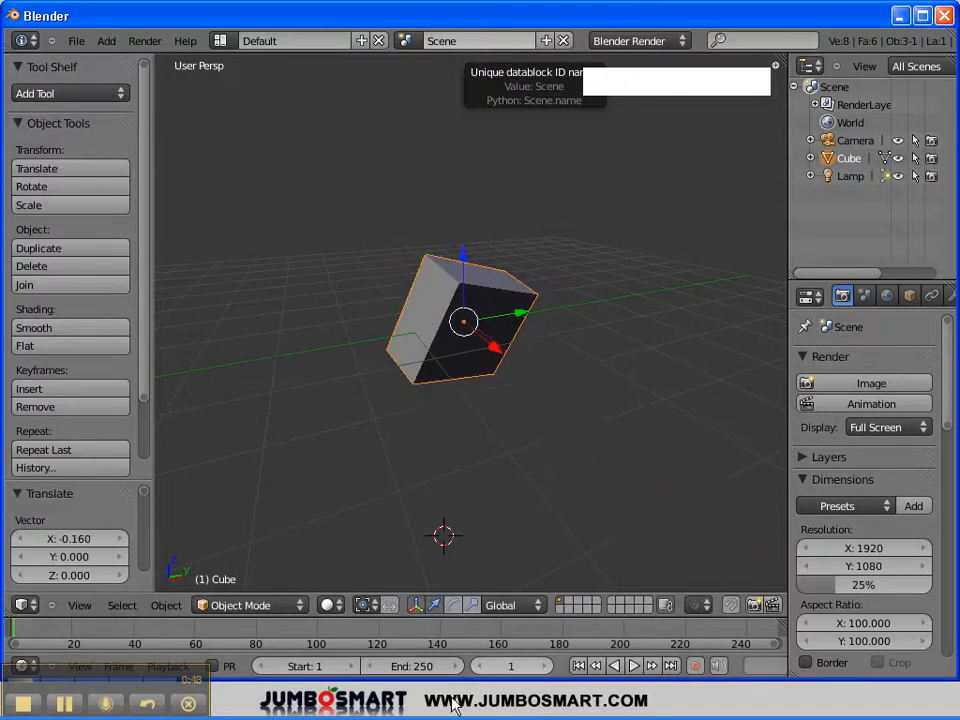
Enable the translate, rotate and scale manipulators together and transform the cube with them, finishing with a rotation of about 0.882
{"action": "left_click", "coordinate": [452, 606]}
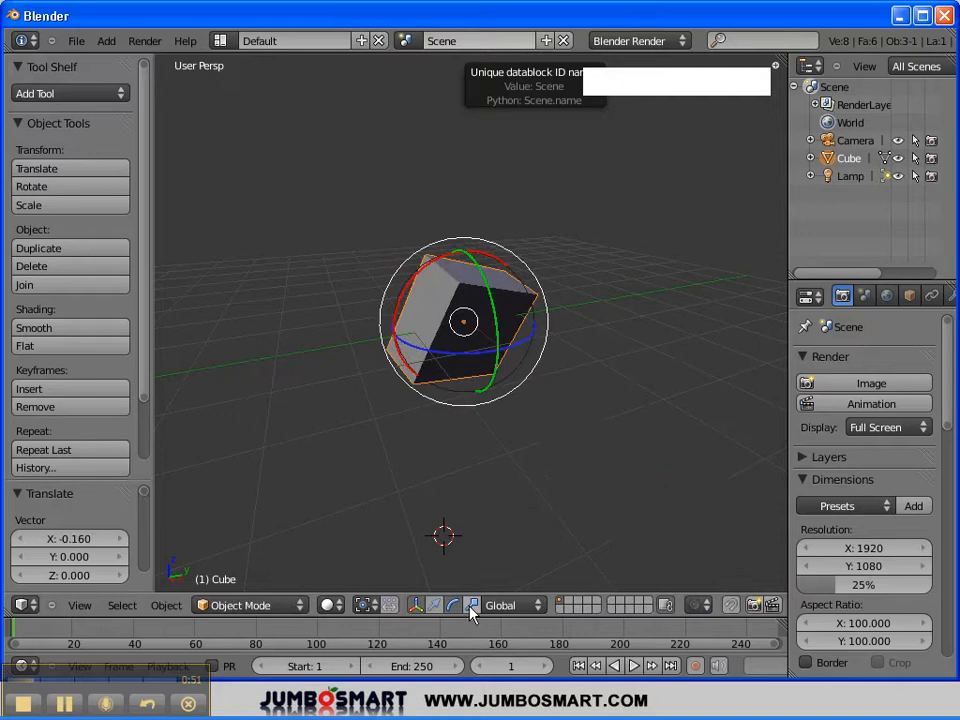
{"action": "left_click", "coordinate": [474, 608]}
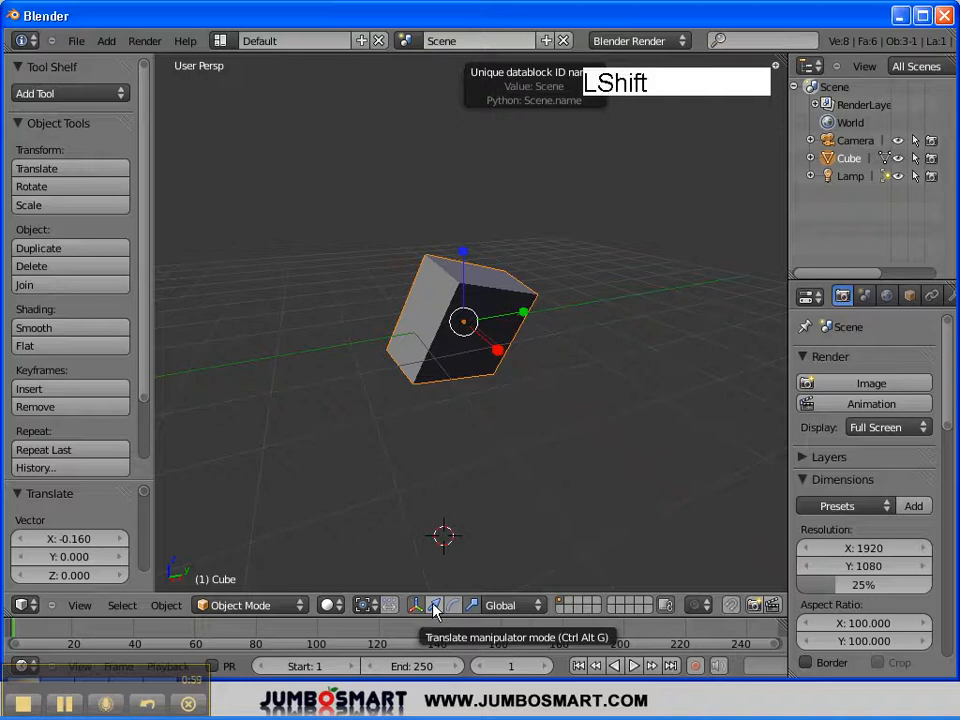
{"action": "left_click", "coordinate": [435, 605], "text": "shift"}
{"action": "left_click", "coordinate": [454, 605], "text": "shift"}
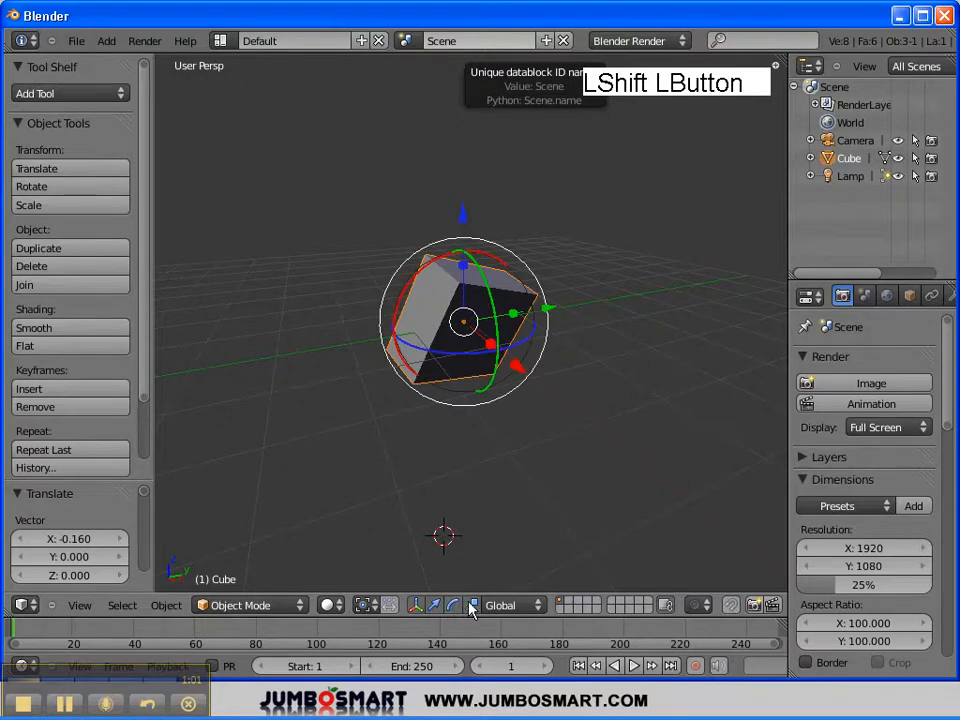
{"action": "left_click_drag", "start_coordinate": [515, 372], "coordinate": [472, 372]}
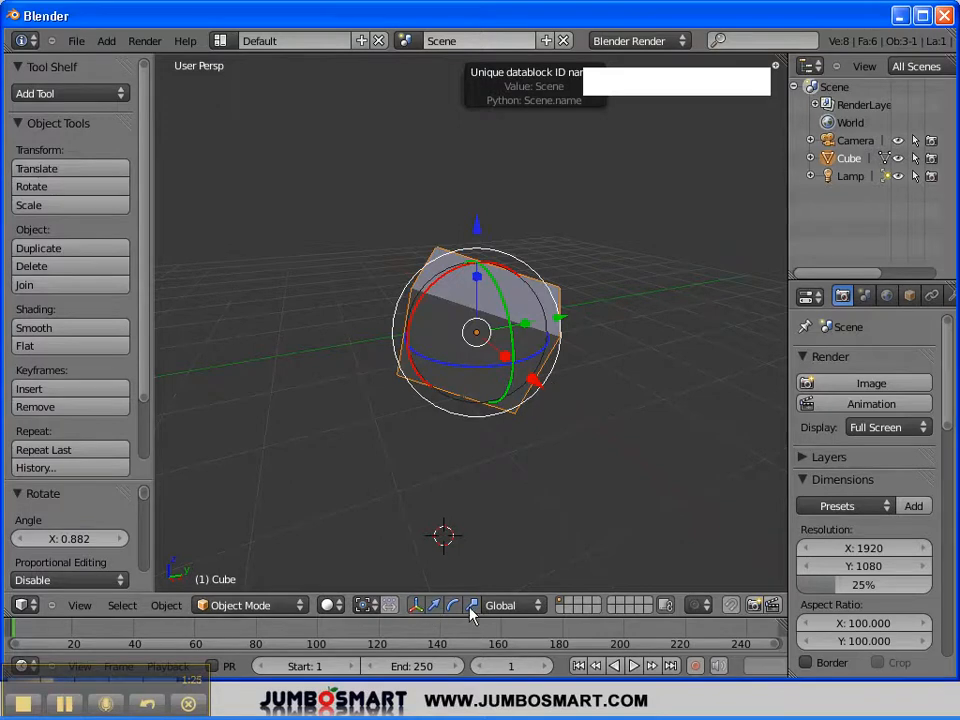
Switch the transform orientation between Local and Global to compare the manipulator axes on the tilted cube, leaving it set to Local
{"action": "left_click", "coordinate": [530, 605]}
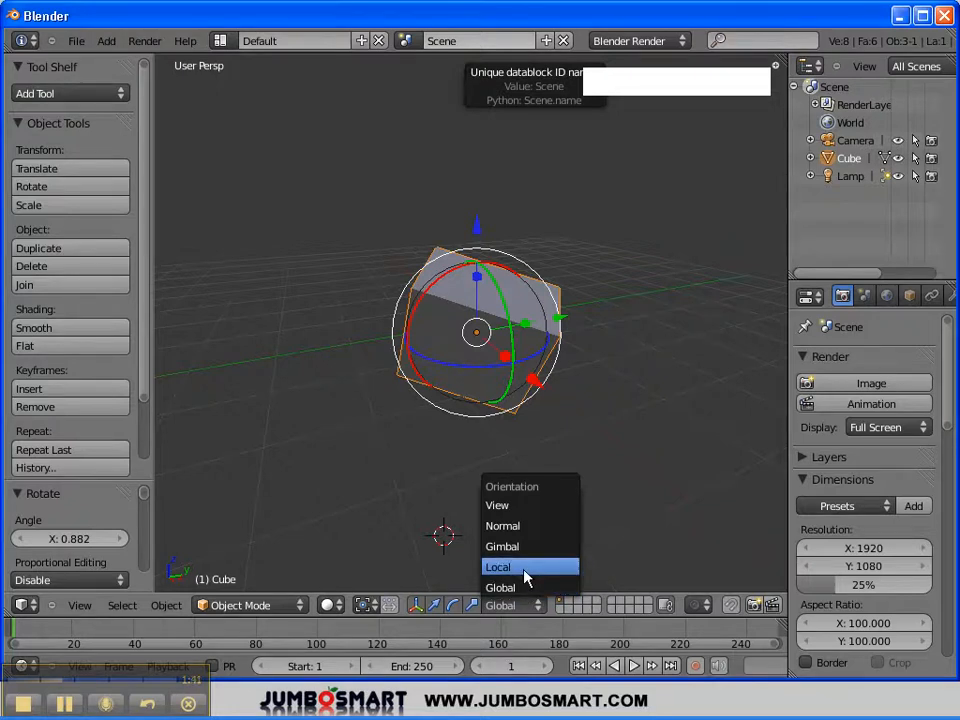
{"action": "left_click", "coordinate": [527, 577]}
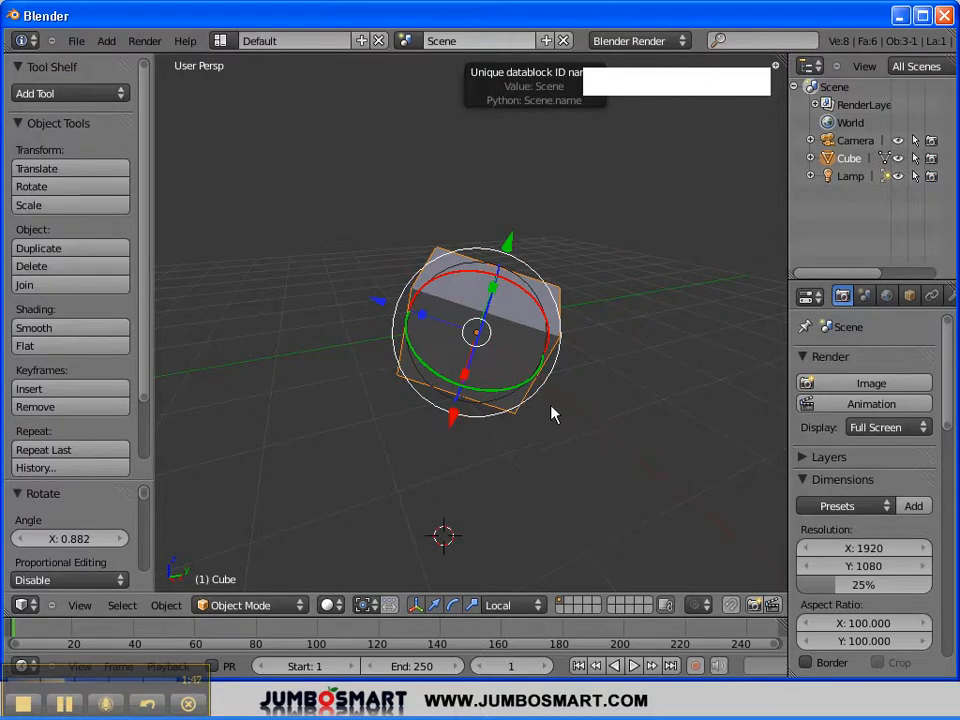
{"action": "middle_click_drag", "start_coordinate": [566, 413], "coordinate": [366, 414]}
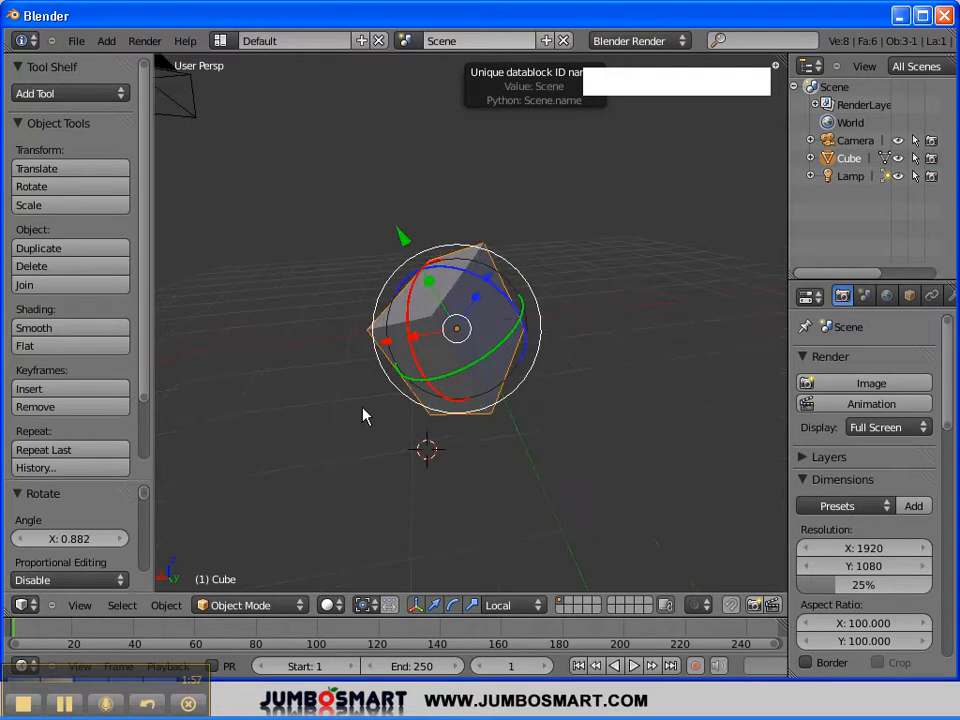
{"action": "left_click", "coordinate": [531, 606]}
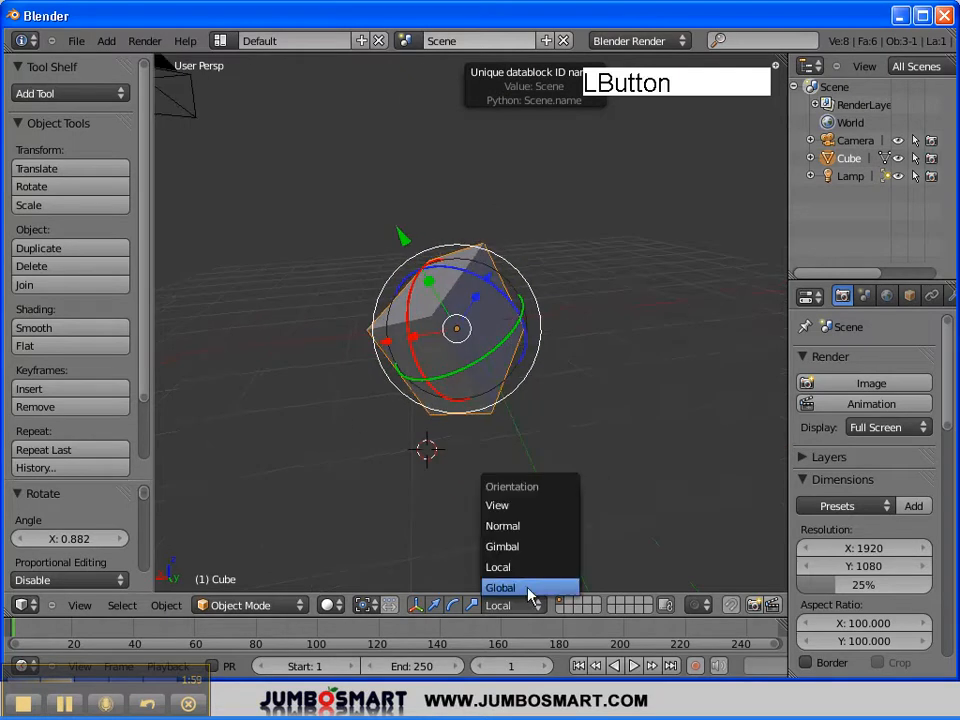
{"action": "left_click", "coordinate": [533, 588]}
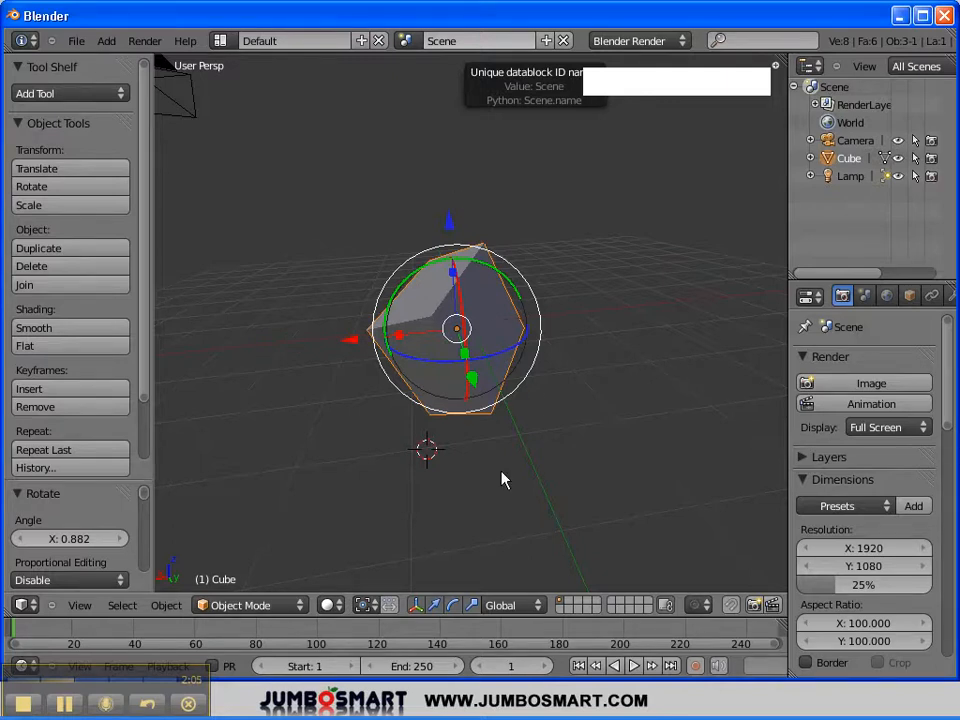
{"action": "left_click", "coordinate": [536, 605]}
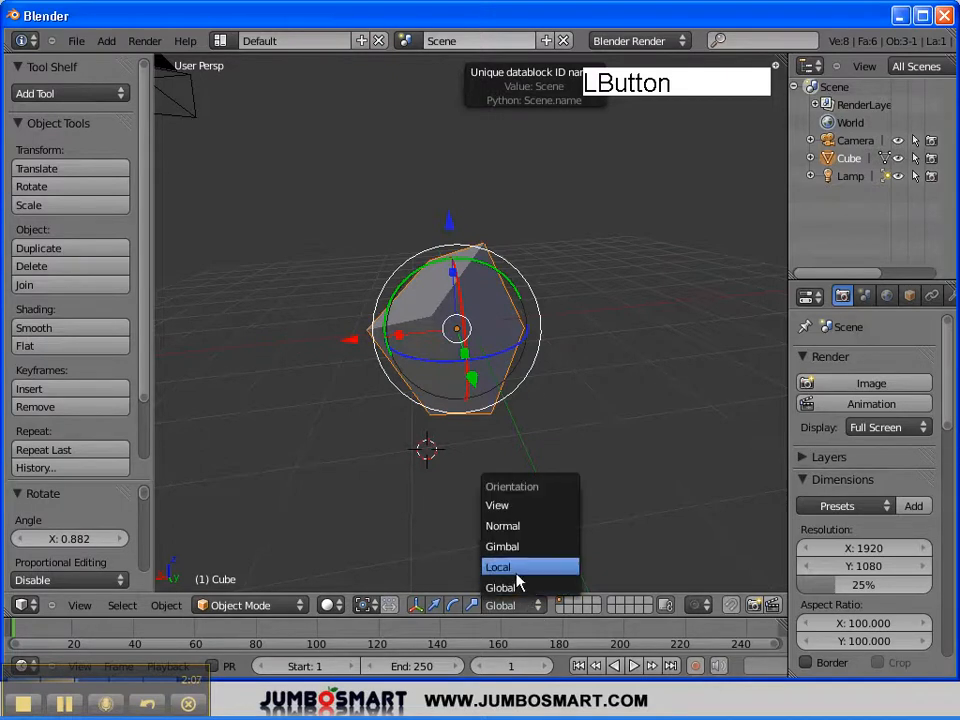
{"action": "left_click", "coordinate": [517, 577]}
Scale the cube by about 2.439 along its local X axis and about 2.273 along its local Y axis
{"action": "middle_click_drag", "start_coordinate": [497, 463], "coordinate": [510, 408]}
{"action": "left_click_drag", "start_coordinate": [408, 358], "coordinate": [324, 391]}
{"action": "middle_click_drag", "start_coordinate": [489, 461], "coordinate": [483, 365]}
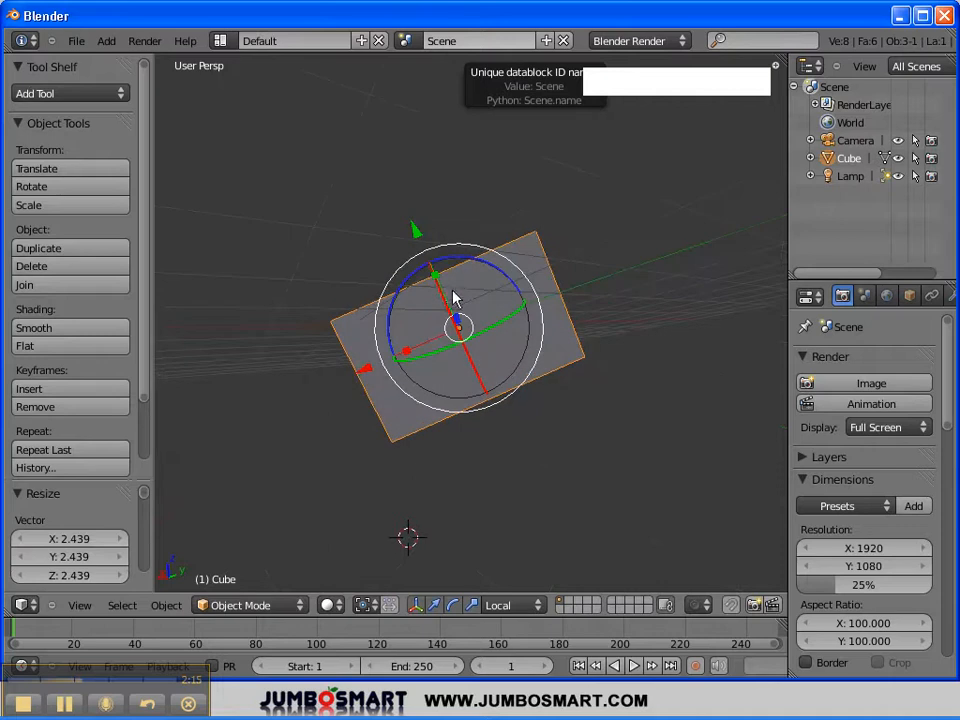
{"action": "left_click_drag", "start_coordinate": [438, 273], "coordinate": [413, 218]}
{"action": "middle_click_drag", "start_coordinate": [561, 371], "coordinate": [540, 312]}
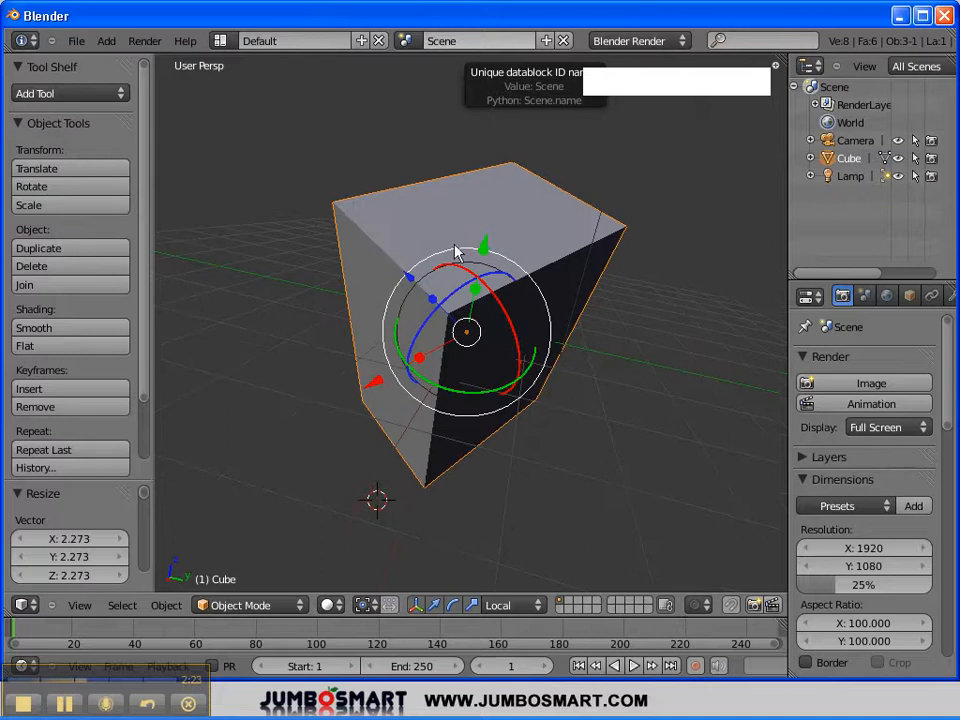
Straighten the tilted box upright with small freehand rotations around its local axes, making the last turn about 0.035
{"action": "left_click_drag", "start_coordinate": [386, 314], "coordinate": [455, 277]}
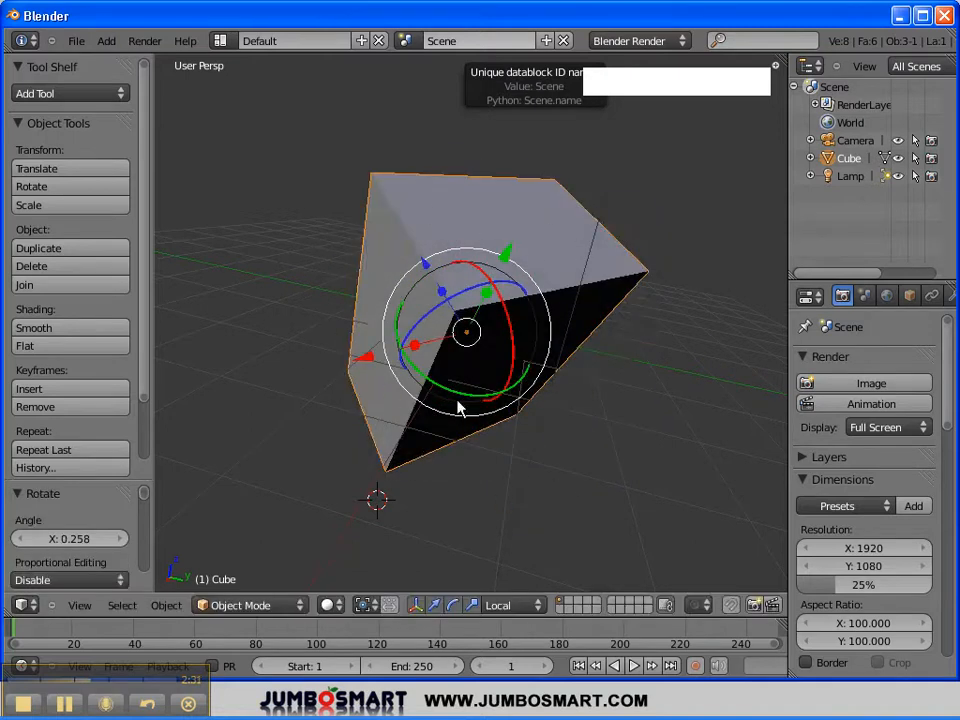
{"action": "mouse_move", "coordinate": [474, 291]}
{"action": "left_mouse_down"}
{"action": "mouse_move", "coordinate": [465, 293]}
{"action": "mouse_move", "coordinate": [484, 279]}
{"action": "mouse_move", "coordinate": [476, 279]}
{"action": "left_mouse_up"}
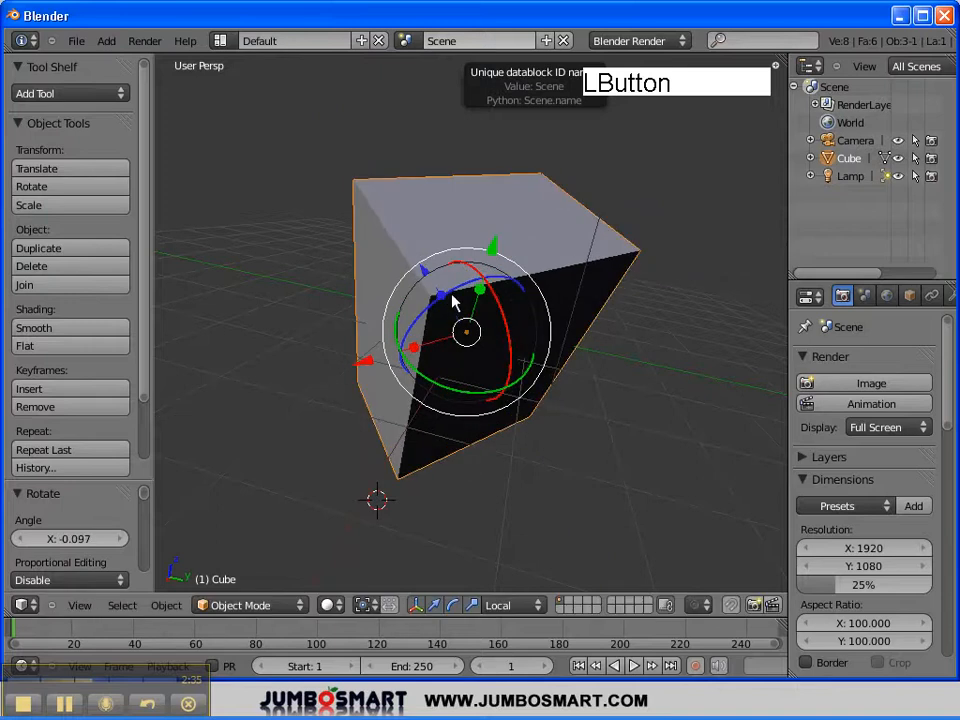
{"action": "left_click_drag", "start_coordinate": [430, 380], "coordinate": [433, 378]}
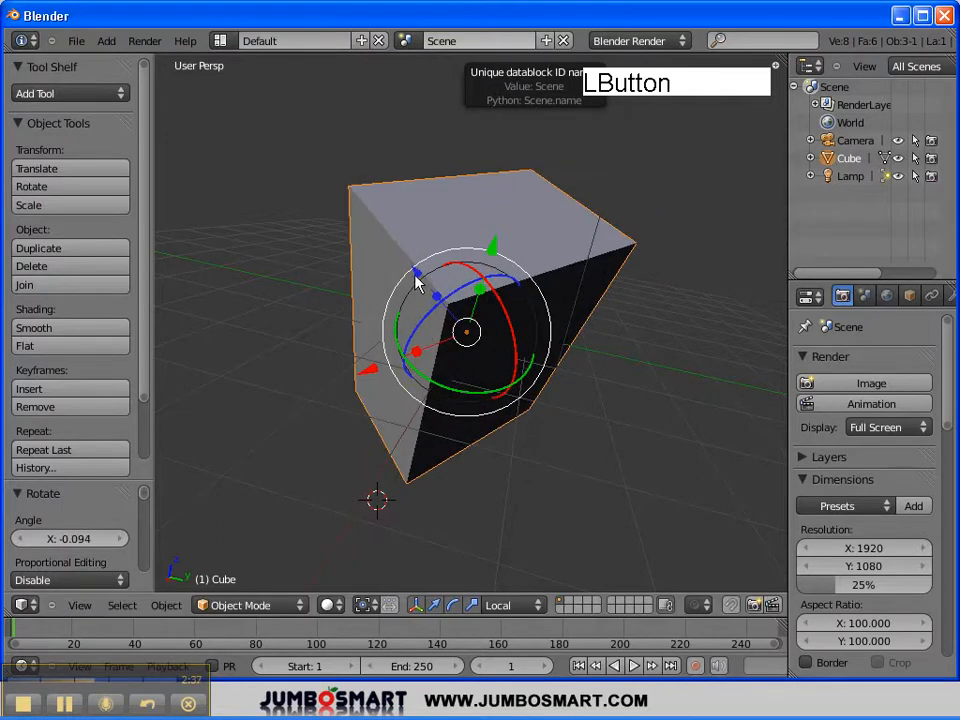
{"action": "left_click_drag", "start_coordinate": [436, 258], "coordinate": [443, 390]}
{"action": "middle_click_drag", "start_coordinate": [443, 390], "coordinate": [531, 371]}
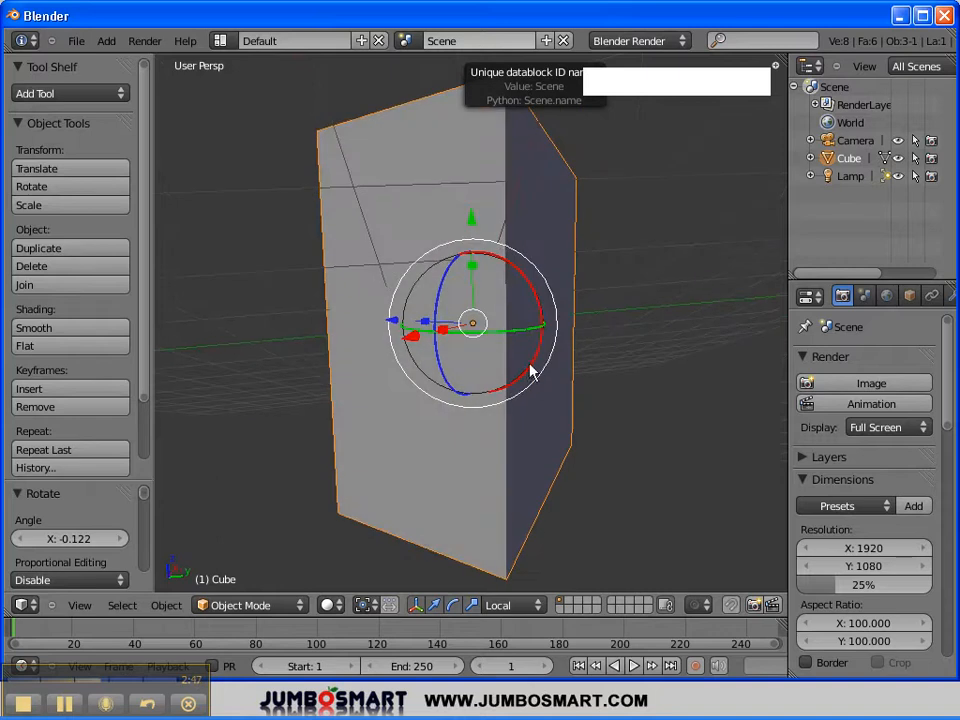
{"action": "left_click_drag", "start_coordinate": [530, 296], "coordinate": [542, 298]}
{"action": "middle_click_drag", "start_coordinate": [542, 298], "coordinate": [463, 392]}
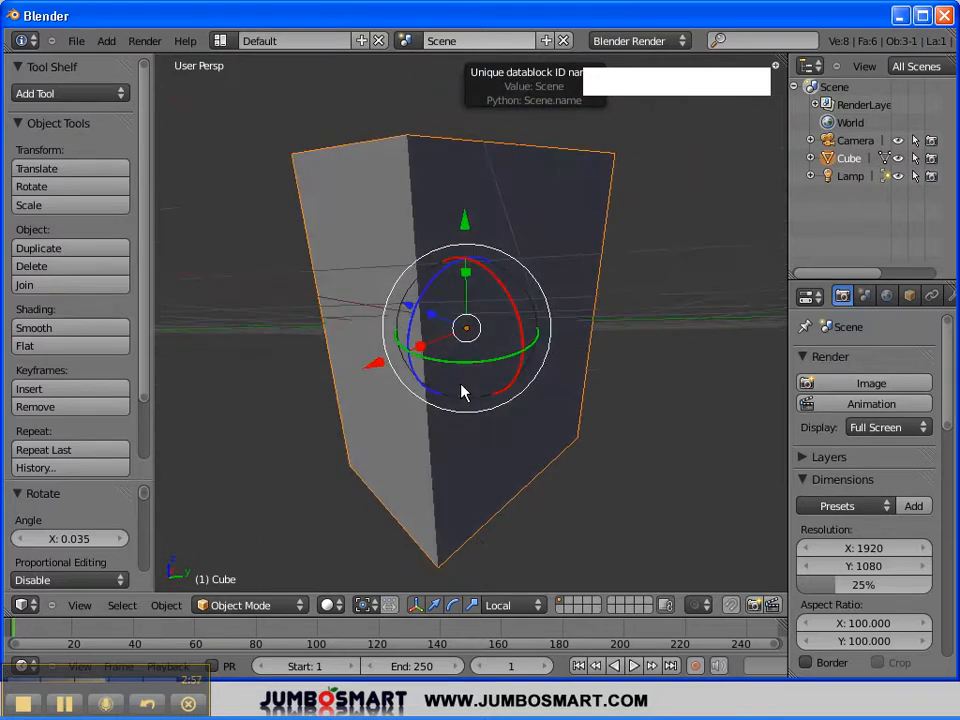
Examine the upright box from closer and farther away by zooming the 3D view in and out repeatedly
{"action": "middle_click_drag", "start_coordinate": [591, 369], "coordinate": [485, 377]}
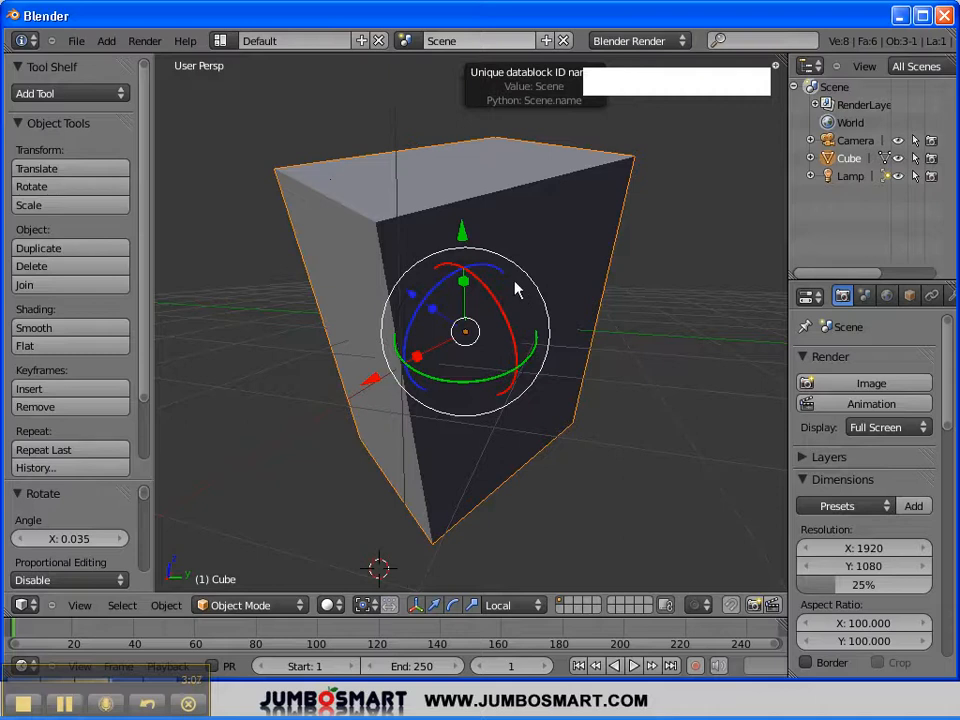
{"action": "scroll", "coordinate": [515, 290], "scroll_direction": "down", "scroll_amount": 8}
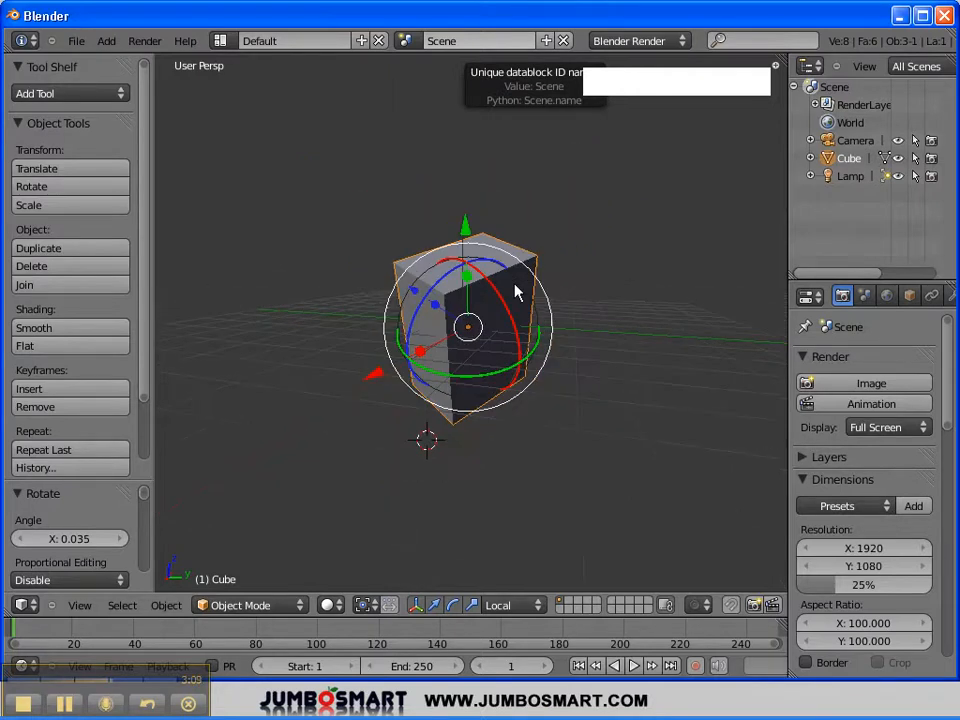
{"action": "scroll", "coordinate": [515, 290], "scroll_direction": "up", "scroll_amount": 3}
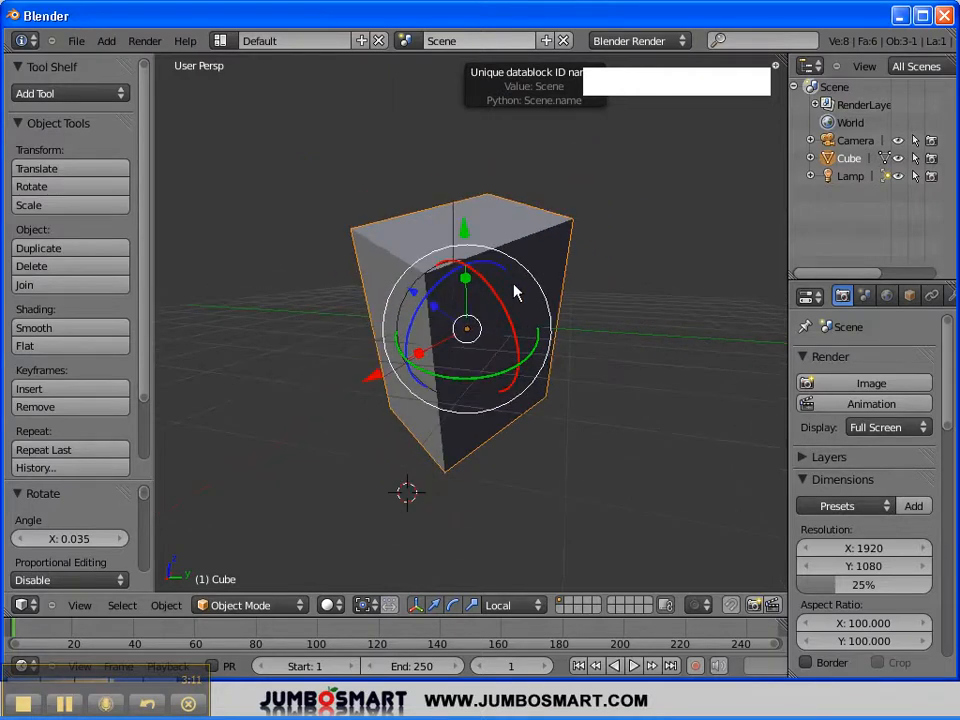
{"action": "key", "text": "KP_Add"}
{"action": "key", "text": "KP_Add"}
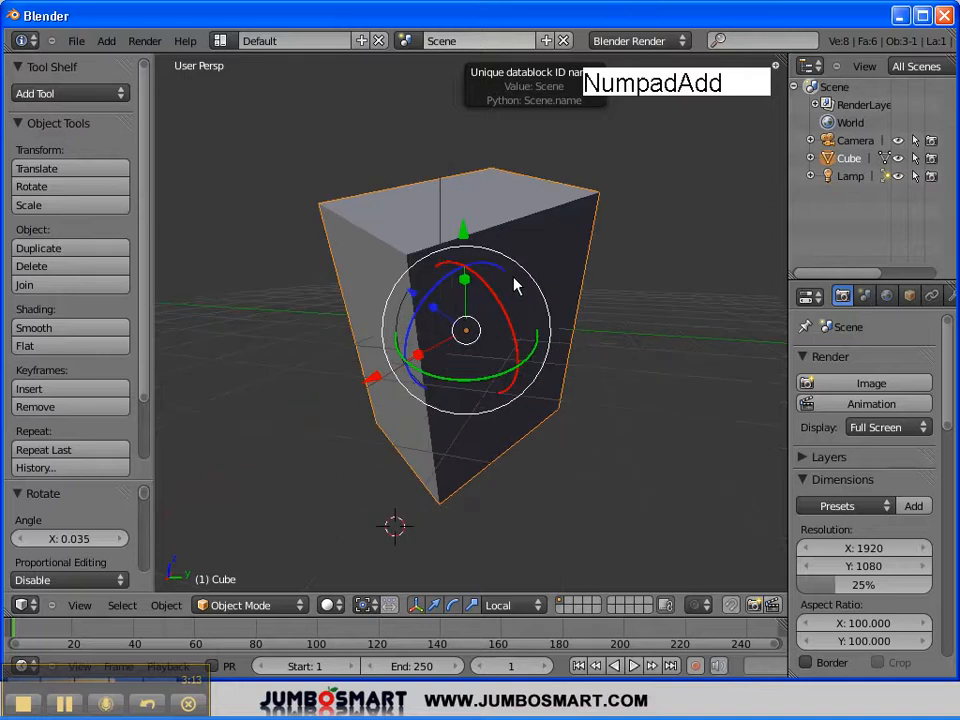
{"action": "key", "text": "KP_Subtract"}
{"action": "key", "text": "KP_Subtract"}
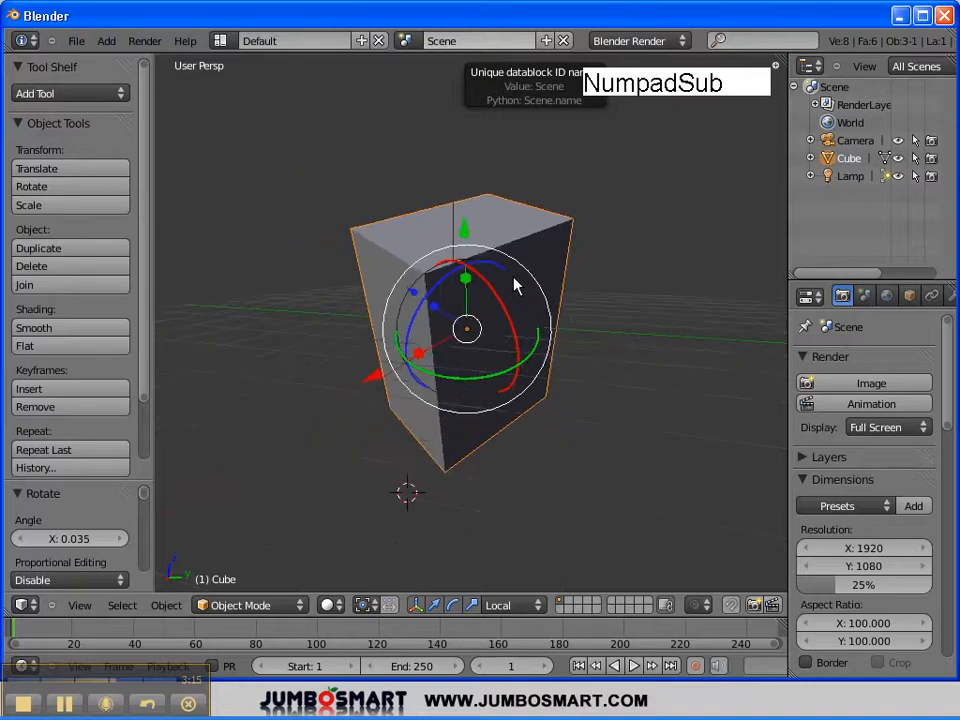
{"action": "key", "text": "KP_Add"}
{"action": "key", "text": "KP_Subtract"}
{"action": "key", "text": "KP_Subtract"}
{"action": "key", "text": "KP_Add"}
{"action": "key", "text": "KP_Add"}
{"action": "key", "text": "KP_Add"}
{"action": "key", "text": "KP_Add"}
{"action": "key", "text": "KP_Subtract"}
{"action": "key", "text": "KP_Subtract"}
{"action": "key", "text": "KP_Subtract"}
{"action": "key", "text": "KP_Add"}
{"action": "key", "text": "KP_Subtract"}
{"action": "key", "text": "KP_Add"}
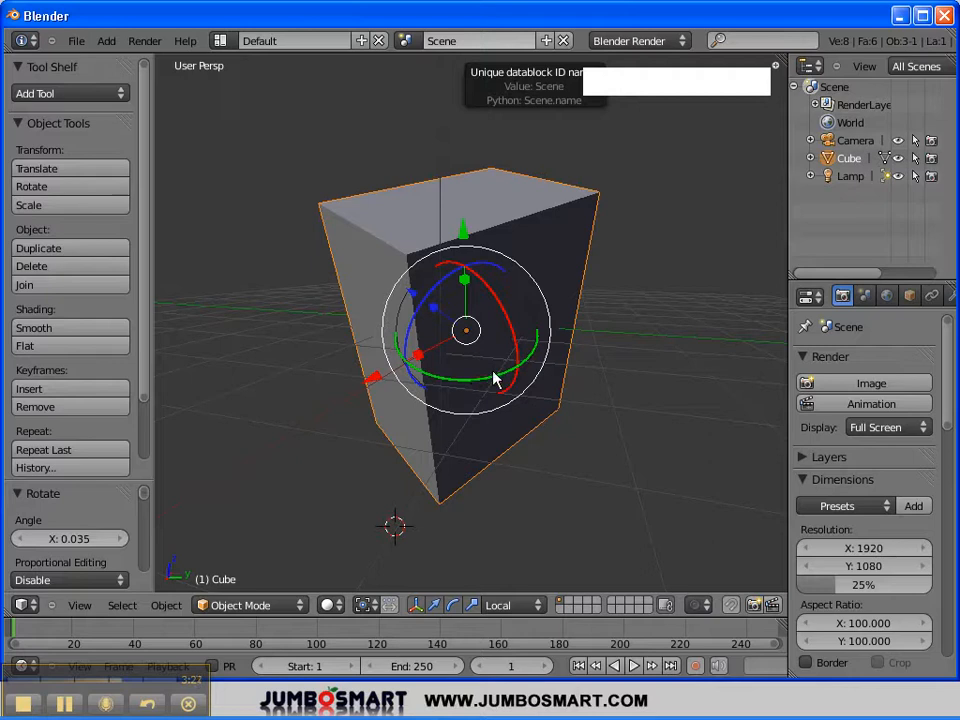
Look at the box in the front perspective view and from a freely orbited angle
{"action": "key", "text": "KP_1"}
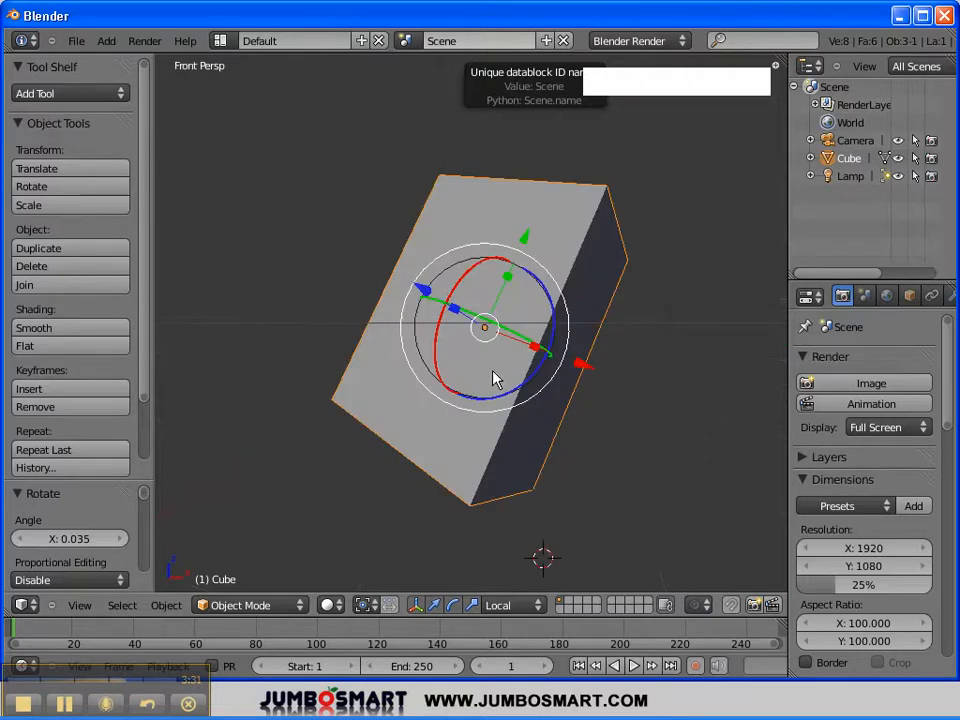
{"action": "scroll", "coordinate": [478, 358], "scroll_direction": "down", "scroll_amount": 1}
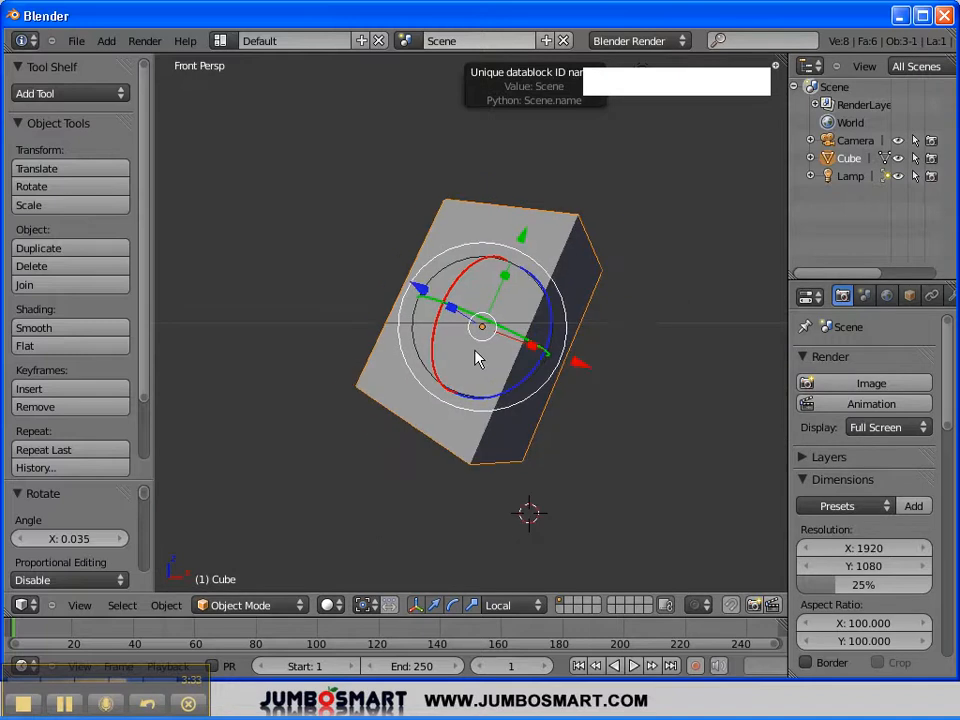
{"action": "middle_click_drag", "start_coordinate": [408, 263], "coordinate": [465, 368]}
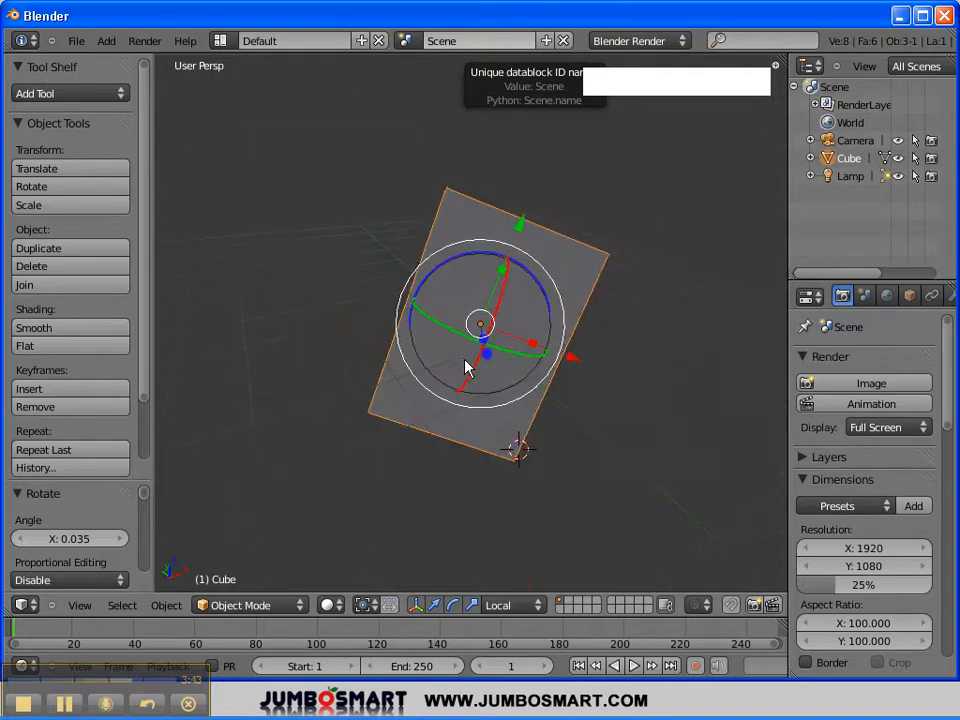
Start a new default scene without saving the current one
{"action": "left_click", "coordinate": [77, 41]}
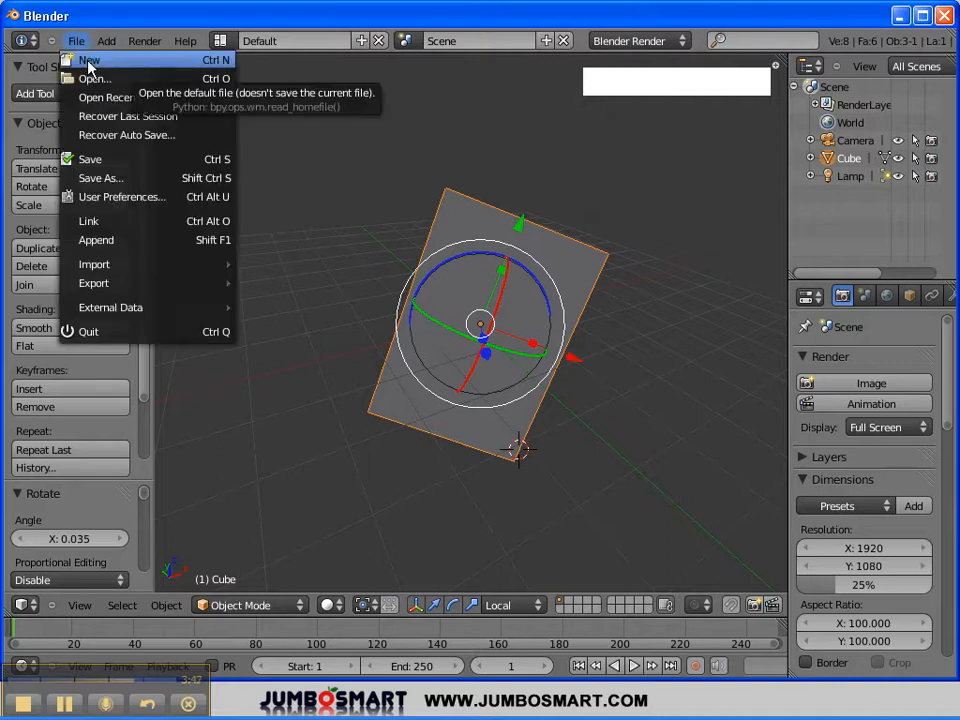
{"action": "left_click", "coordinate": [89, 62]}
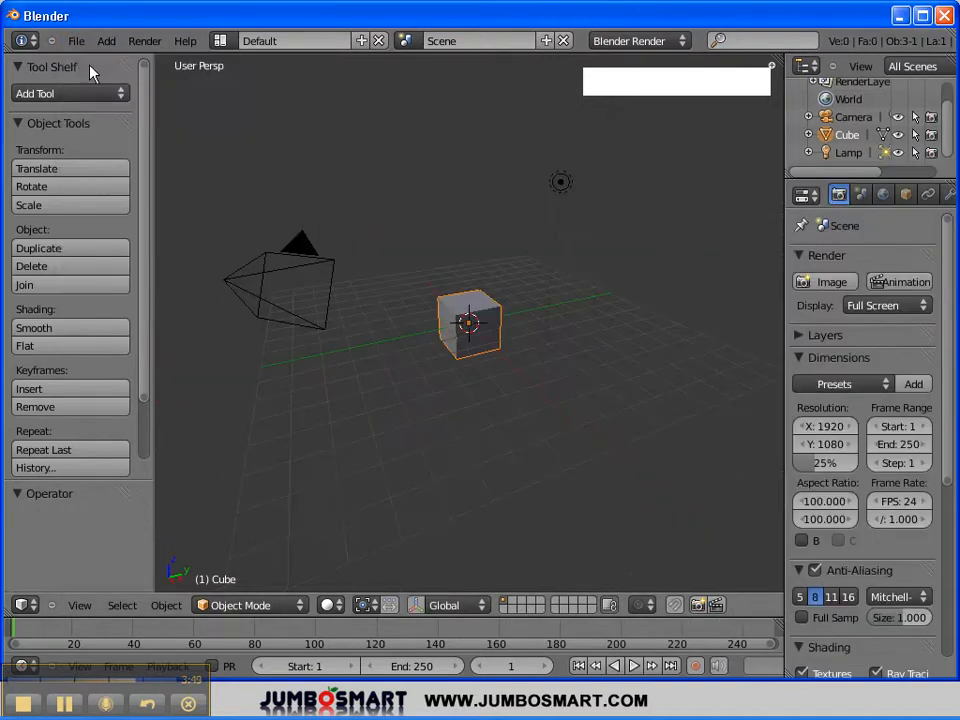
{"action": "scroll", "coordinate": [476, 292], "scroll_direction": "up", "scroll_amount": 3}
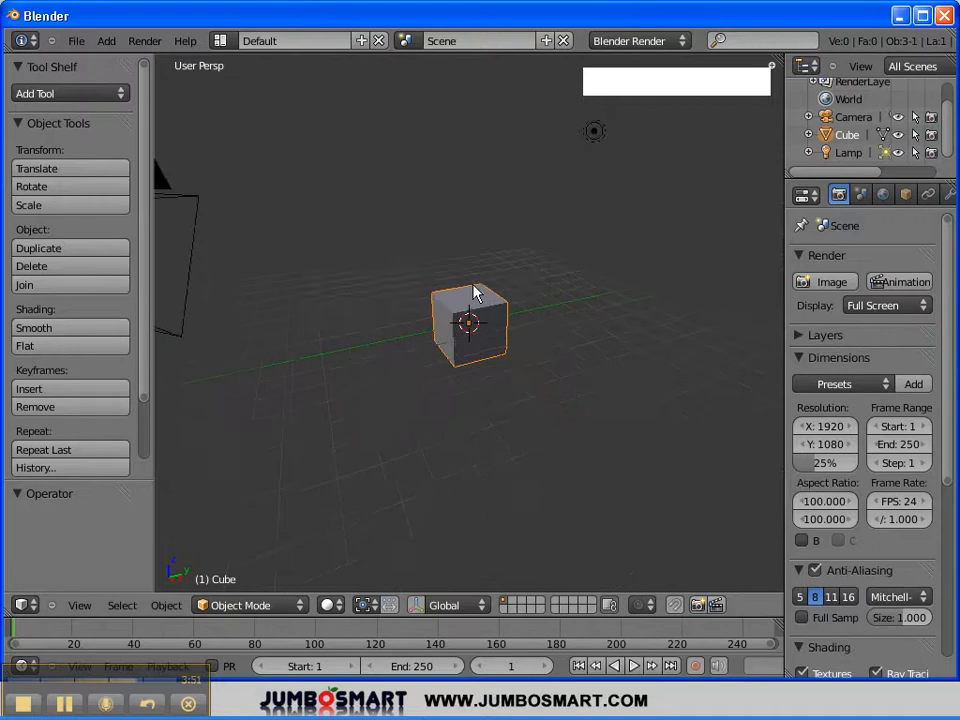
Examine the default cube by cycling repeatedly through the front, right and top perspective views, finishing in the right view
{"action": "scroll", "coordinate": [478, 292], "scroll_direction": "down", "scroll_amount": 3}
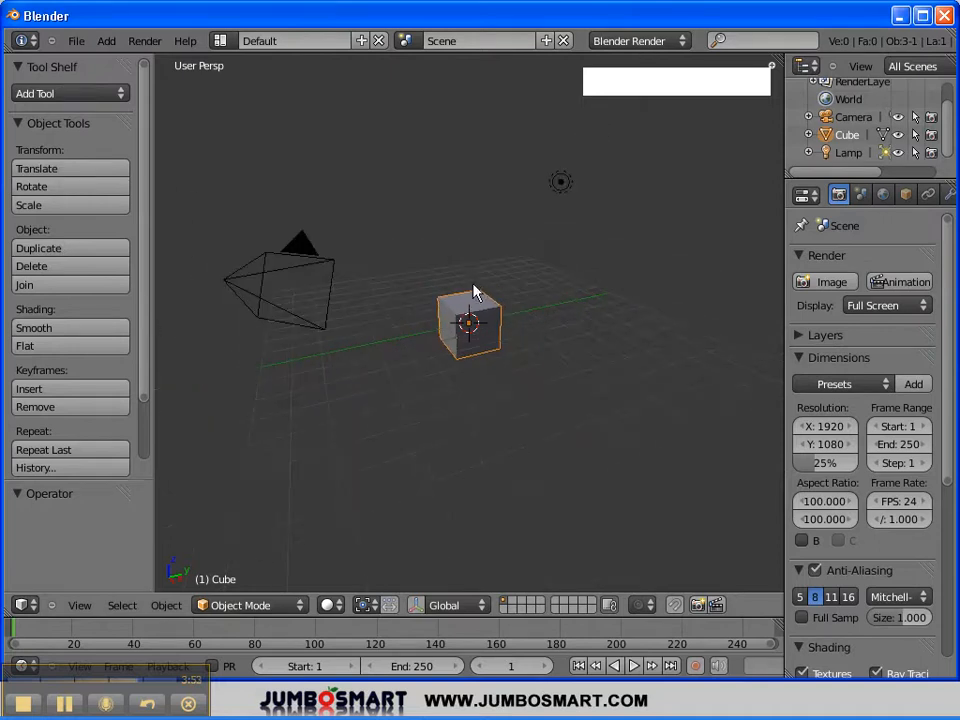
{"action": "key", "text": "KP_1"}
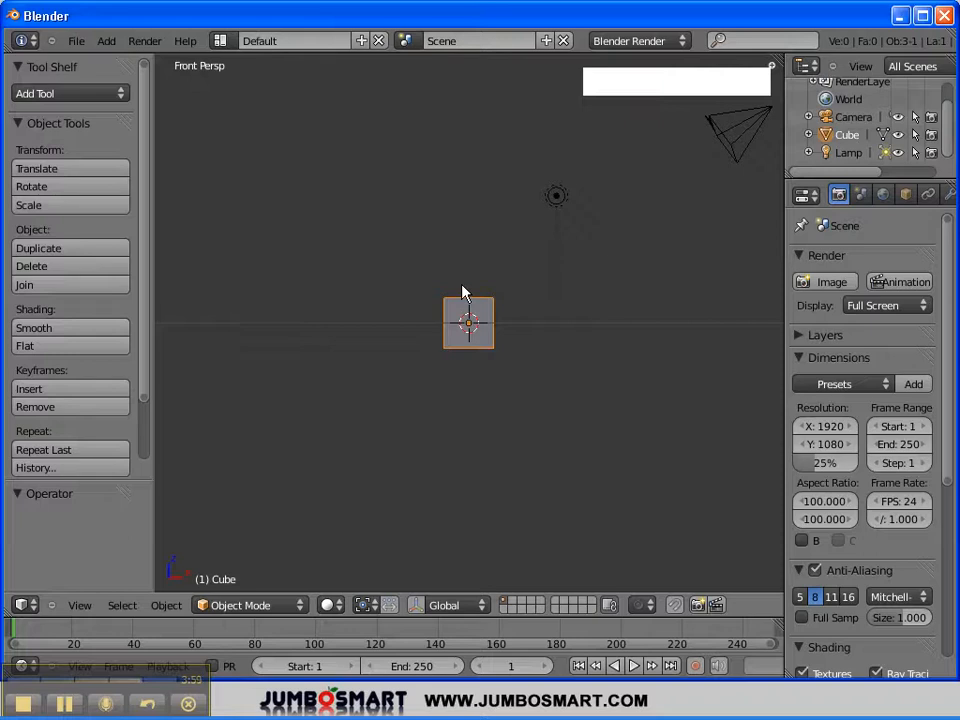
{"action": "key", "text": "KP_3"}
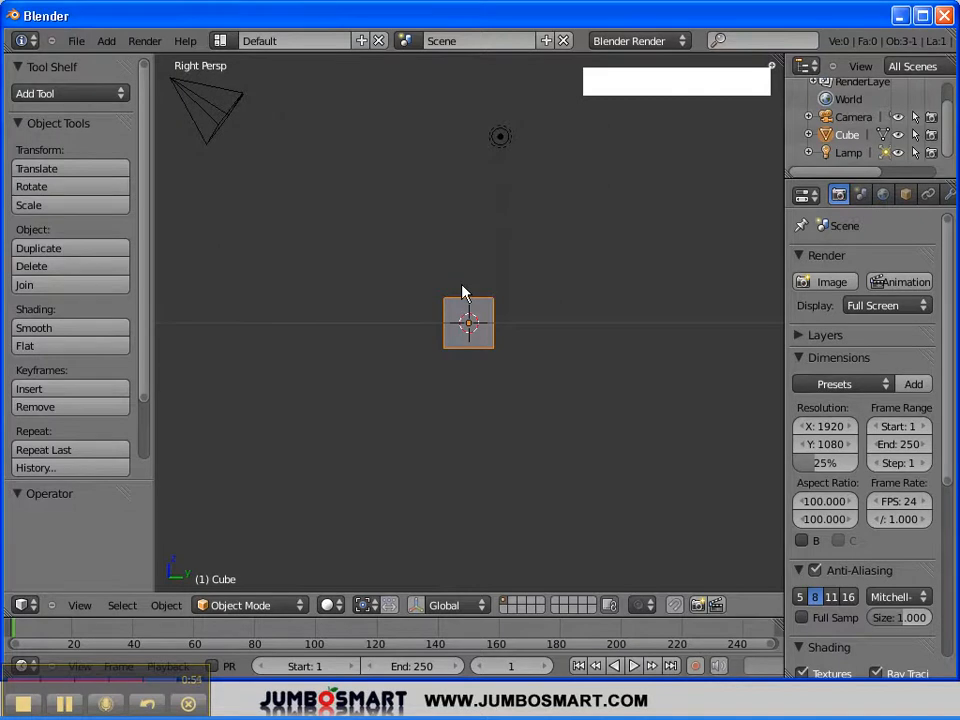
{"action": "key", "text": "KP_7"}
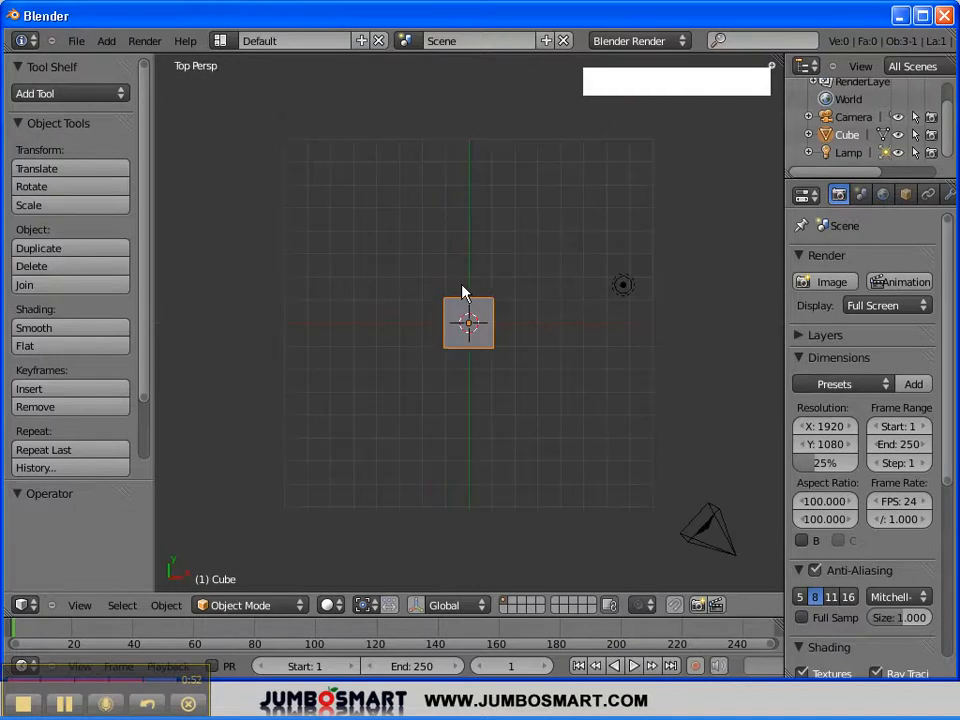
{"action": "key", "text": "KP_1"}
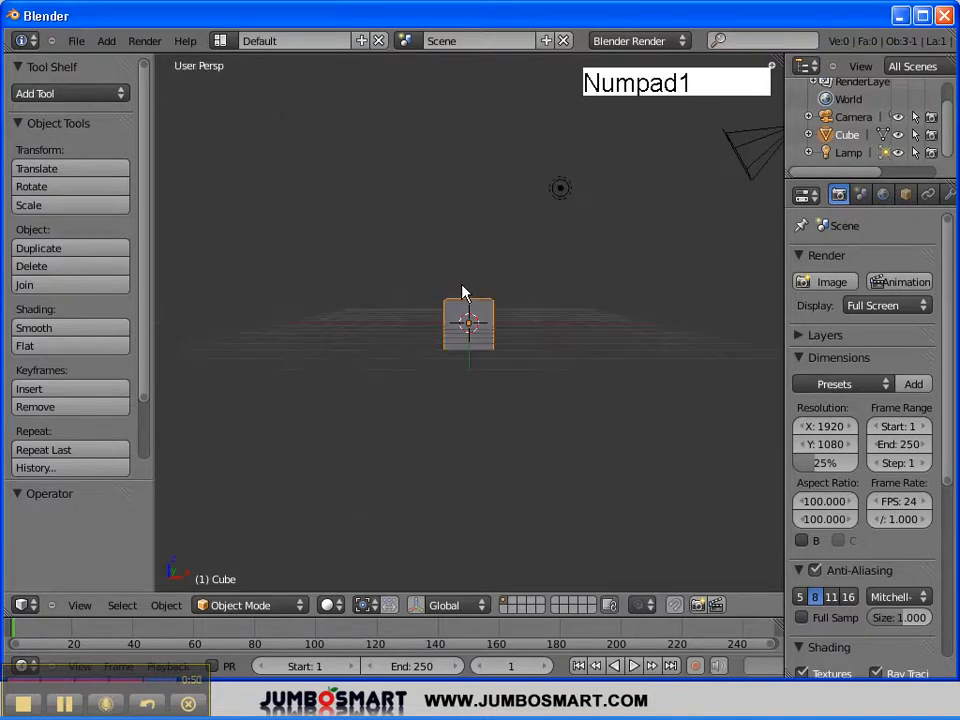
{"action": "key", "text": "KP_3"}
{"action": "key", "text": "KP_7"}
{"action": "key", "text": "KP_1"}
{"action": "key", "text": "KP_3"}
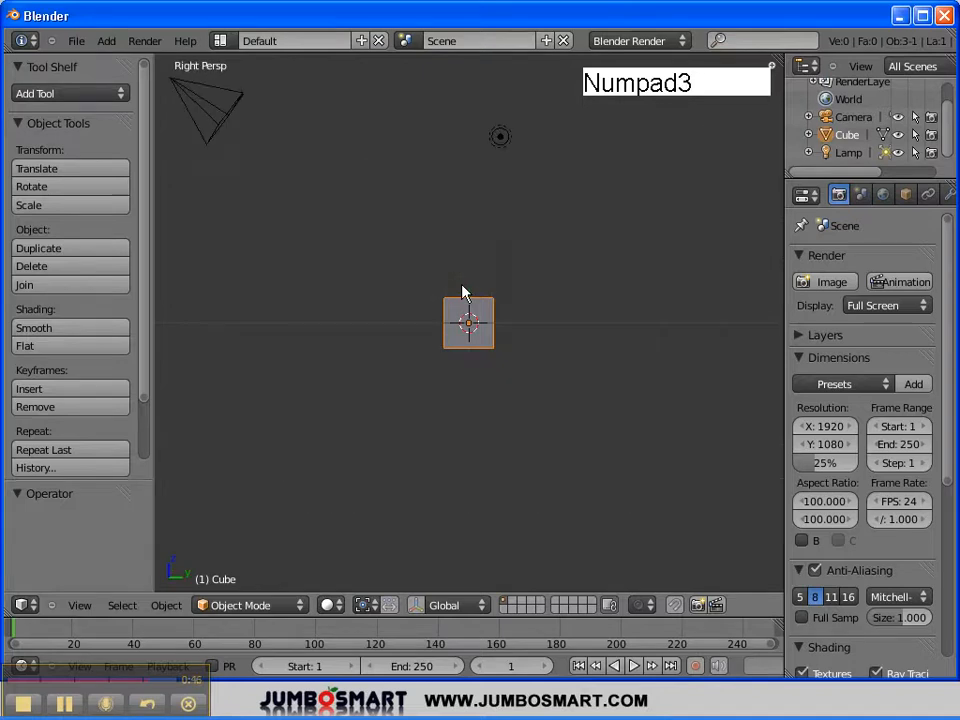
{"action": "key", "text": "KP_7"}
{"action": "key", "text": "KP_1"}
{"action": "key", "text": "KP_3"}
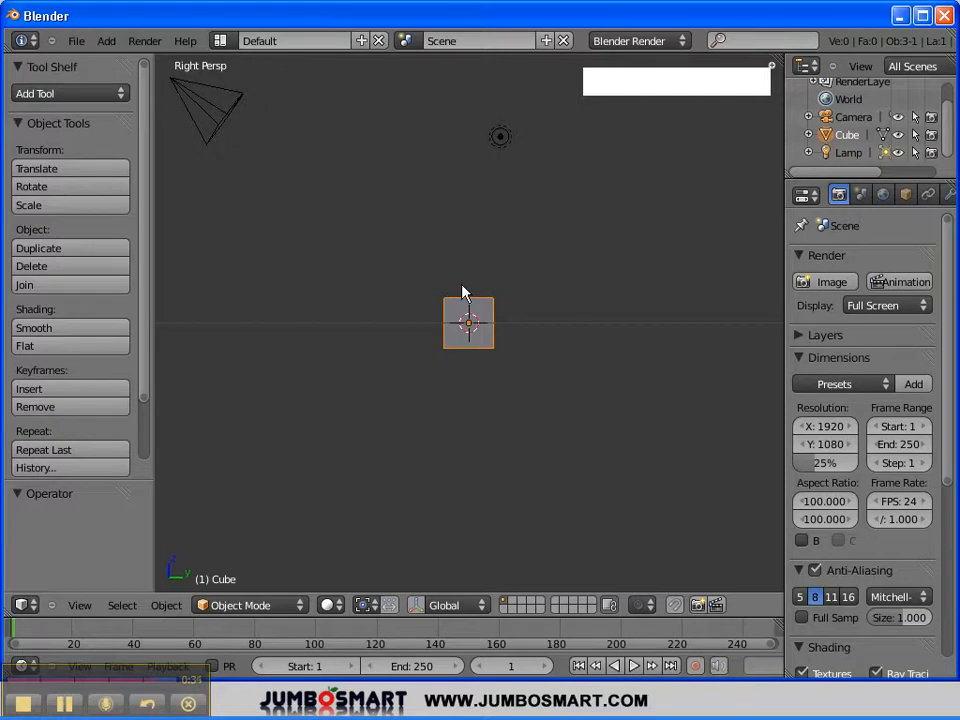
Compare orthographic and perspective projection on the cube from a closer, freely orbited angle, finishing in perspective
{"action": "key", "text": "KP_5"}
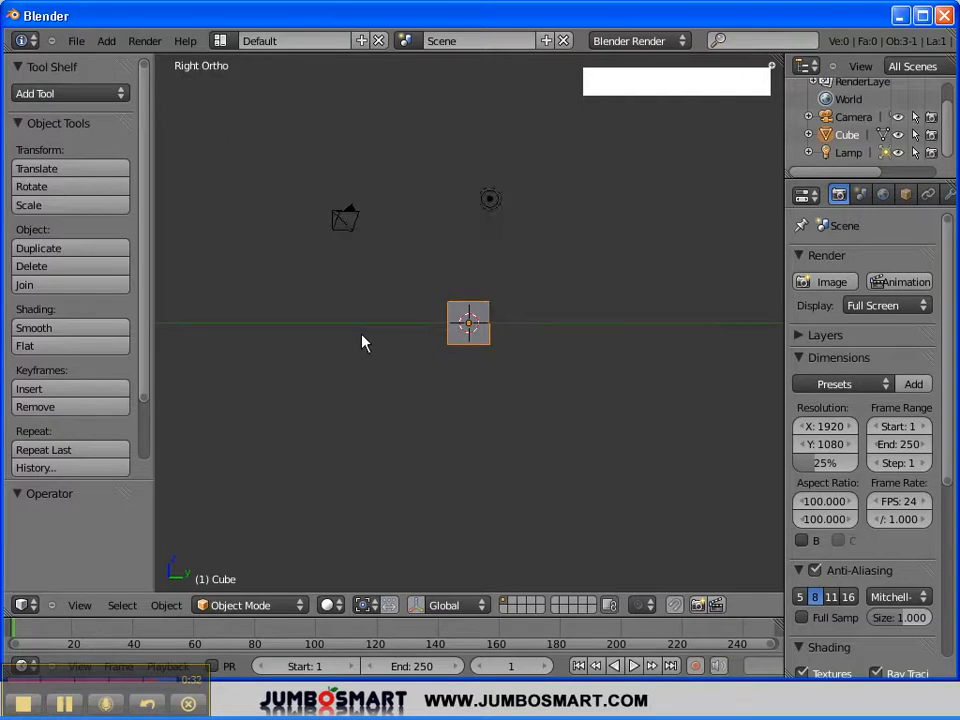
{"action": "scroll", "coordinate": [372, 340], "scroll_direction": "up", "scroll_amount": 5}
{"action": "middle_click_drag", "start_coordinate": [381, 341], "coordinate": [455, 416]}
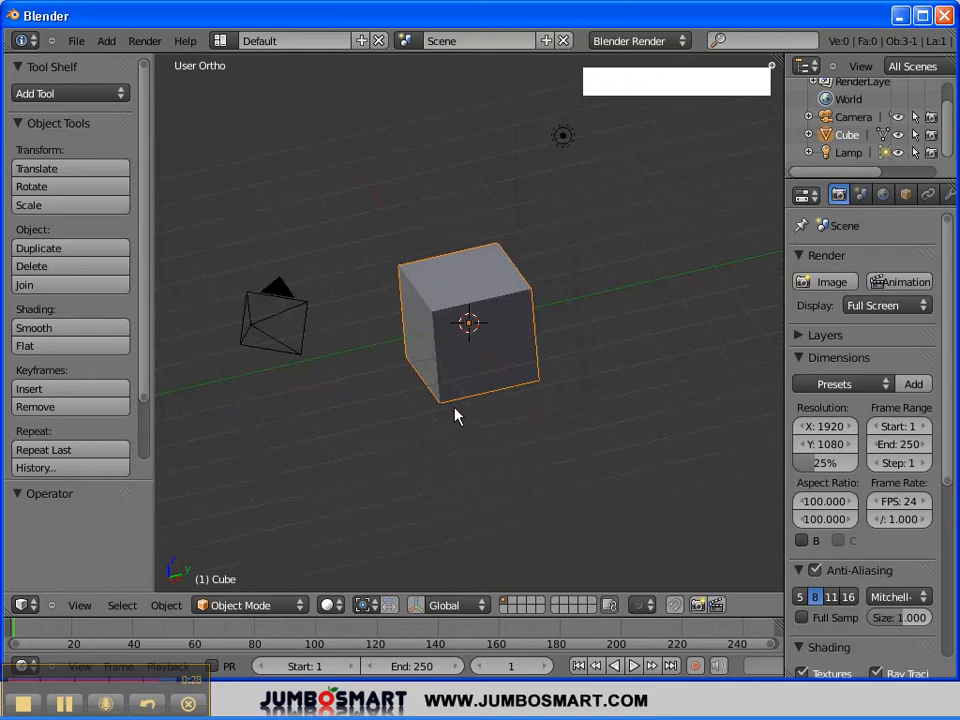
{"action": "key", "text": "KP_5"}
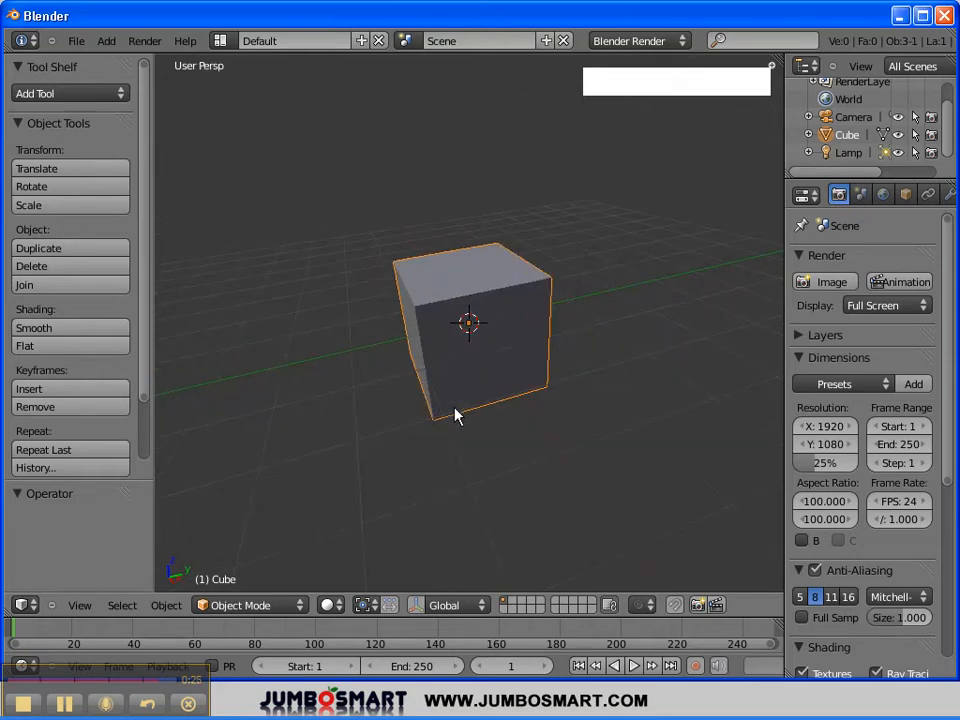
{"action": "key", "text": "KP_5"}
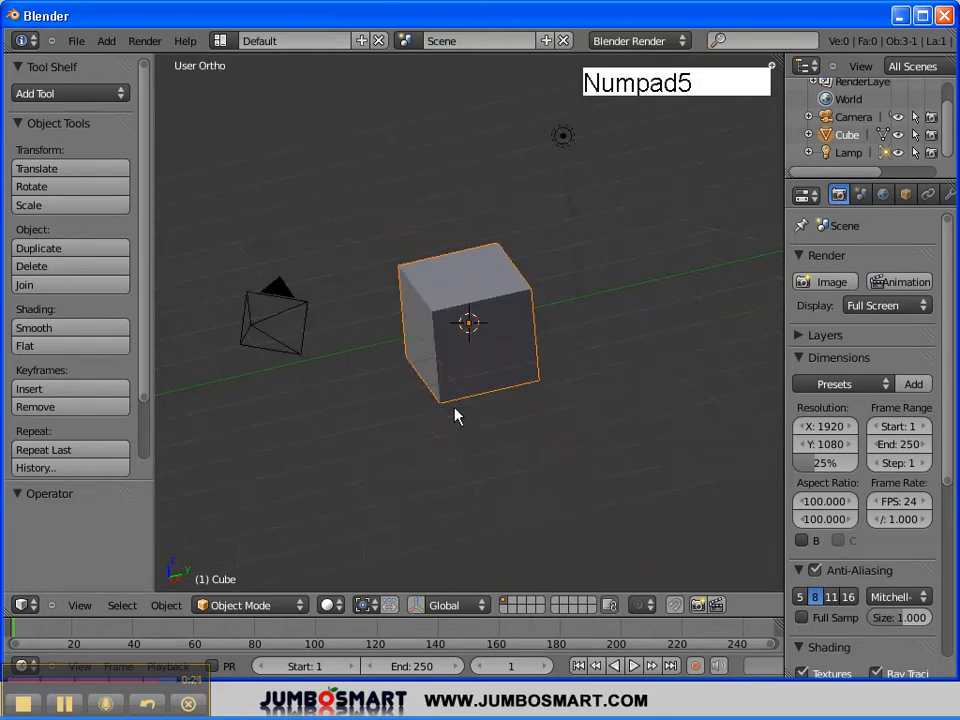
{"action": "key", "text": "KP_5"}
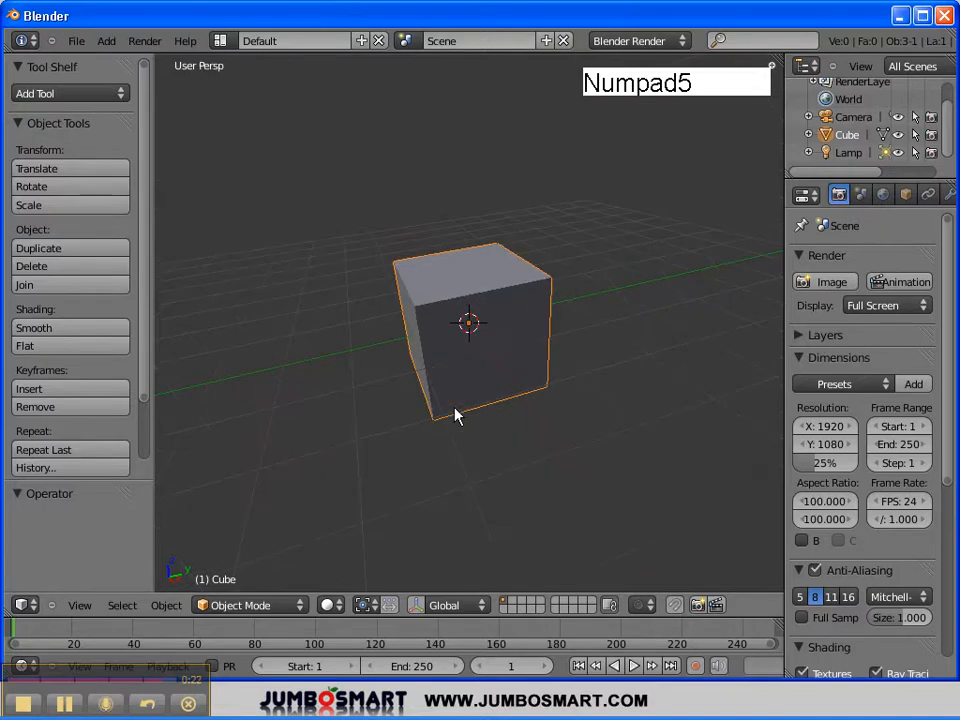